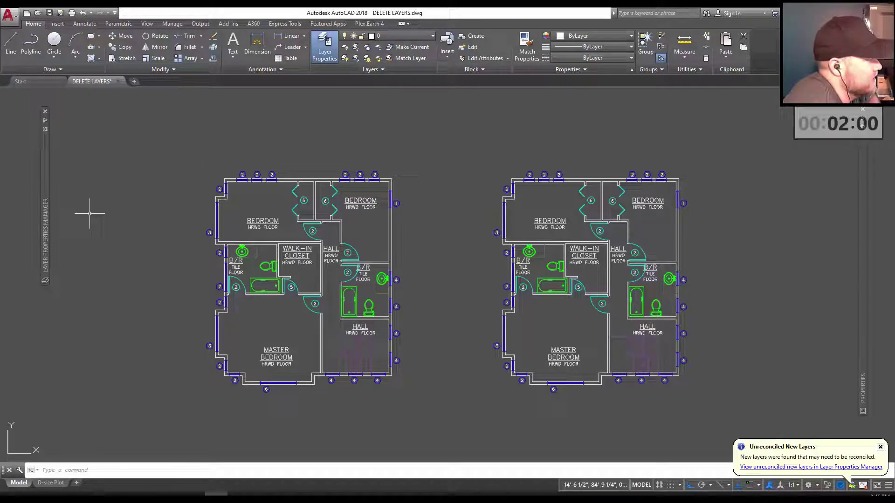
Expand the auto-hidden Layer Properties Manager to reveal all 14 layers, including Text2.
mouse_move(47, 218)
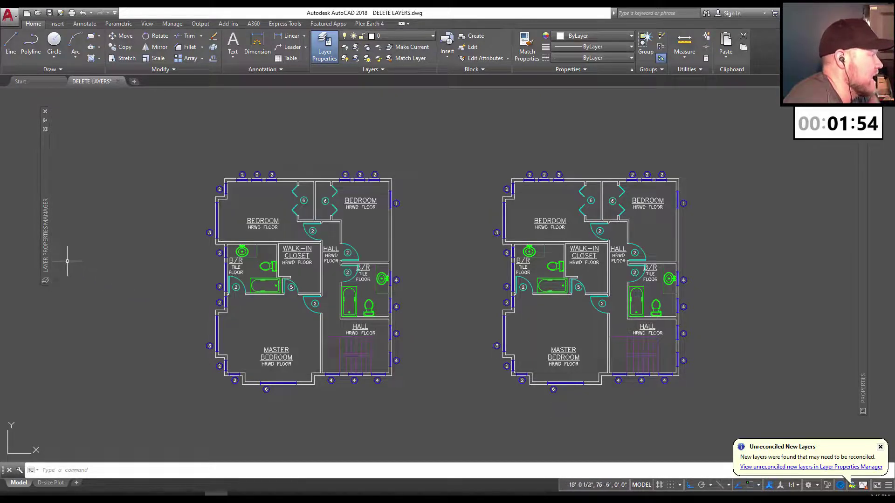
mouse_move(50, 254)
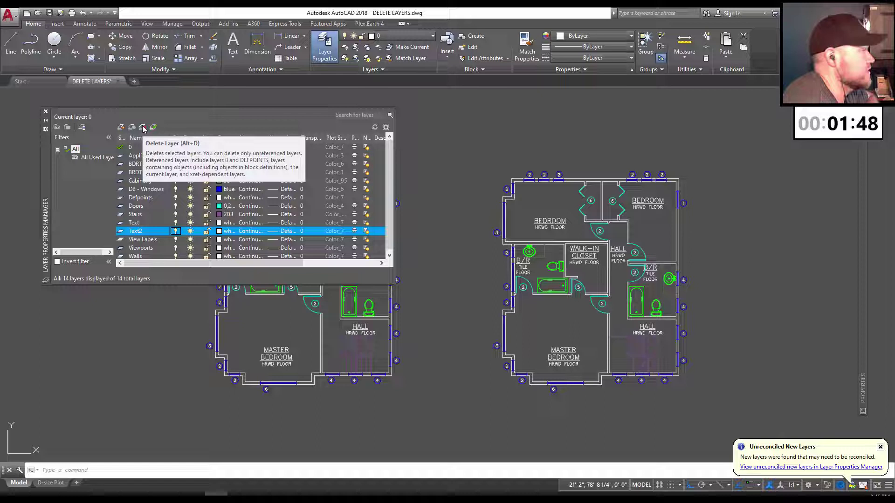
Select the Text2 layer and enlarge the Layer Properties palette taller and wider.
click(125, 191)
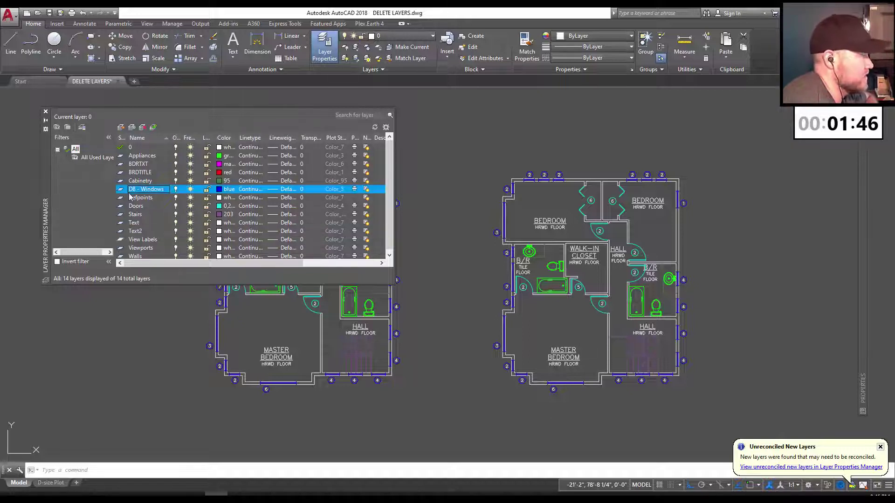
click(137, 224)
click(140, 232)
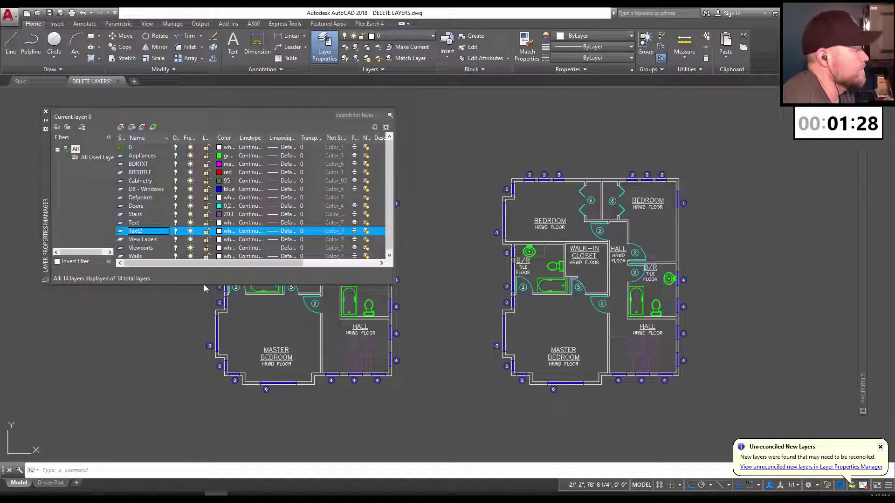
drag(203, 285, 203, 345)
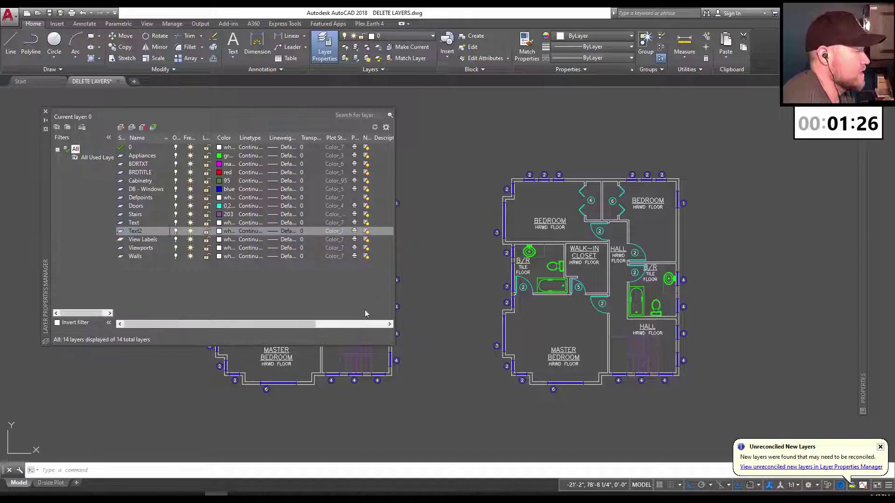
drag(397, 280, 442, 276)
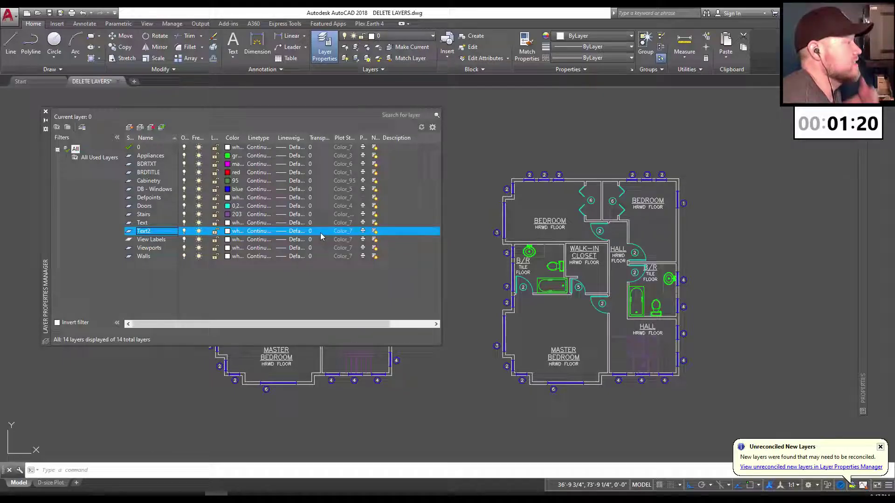
Try deleting the Text2 layer, which fails with a Layer - Not Deleted warning.
click(155, 223)
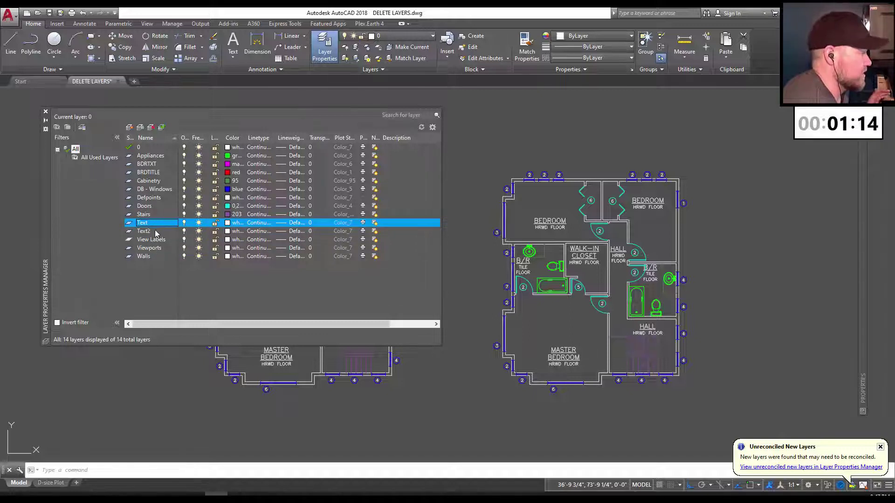
click(157, 232)
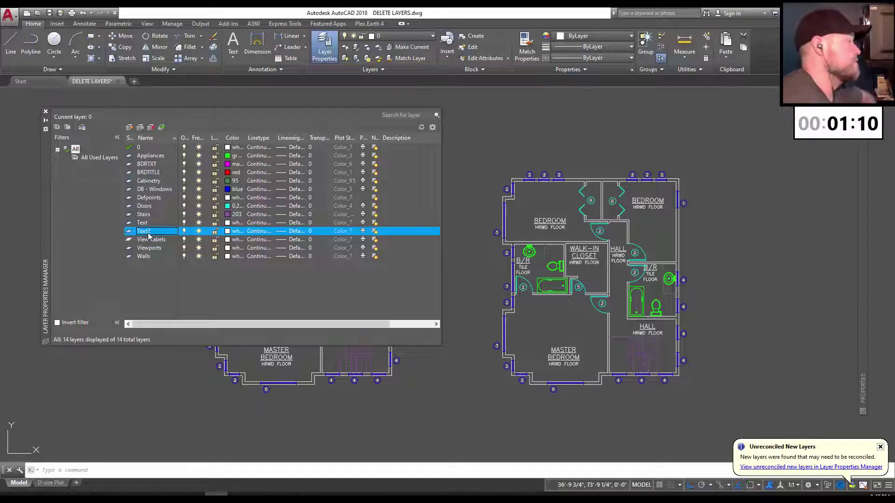
click(151, 128)
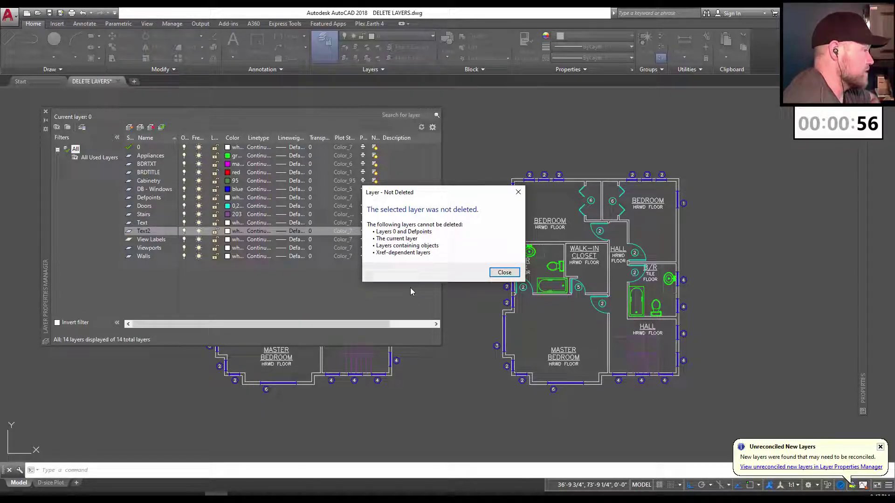
Close the Layer - Not Deleted warning, leaving Text2 in the 14-layer list.
click(503, 273)
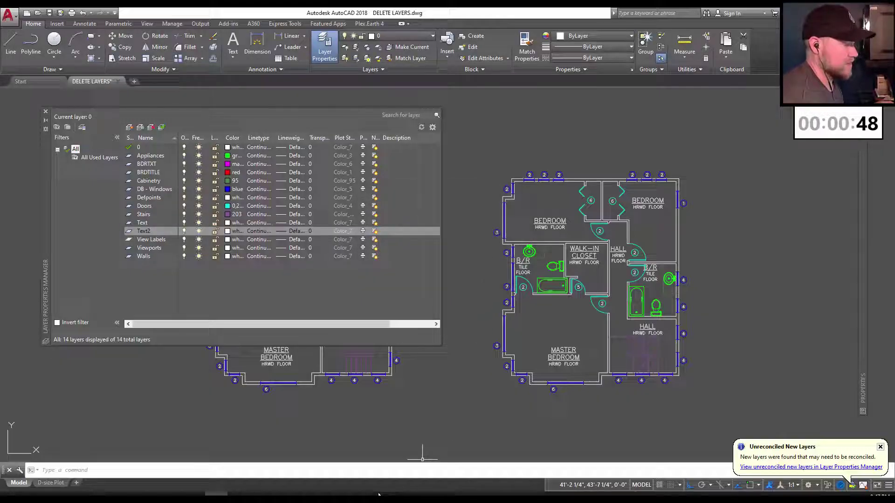
Run LAYDEL with the Name option to list the drawing's layers for deletion.
click(399, 475)
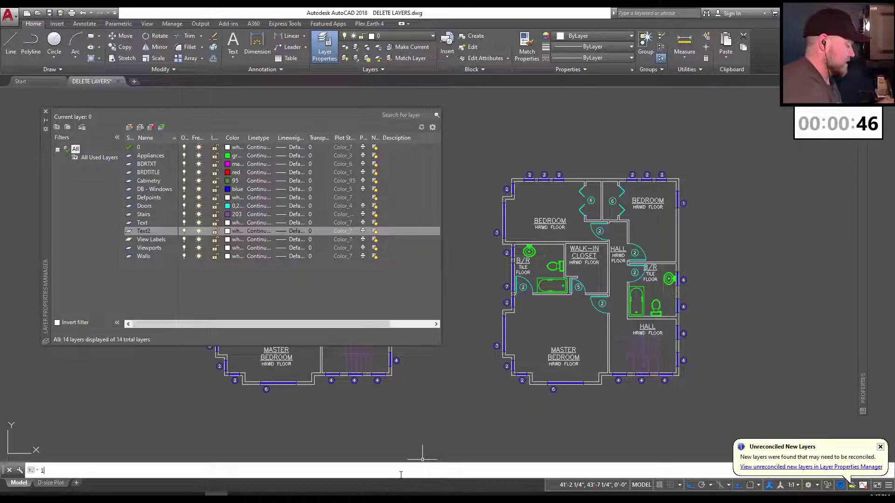
text(laydel)
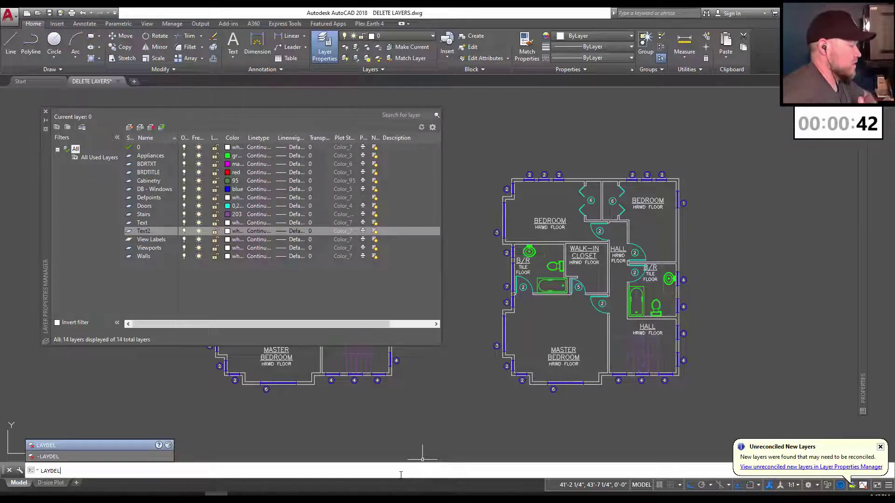
key(Return)
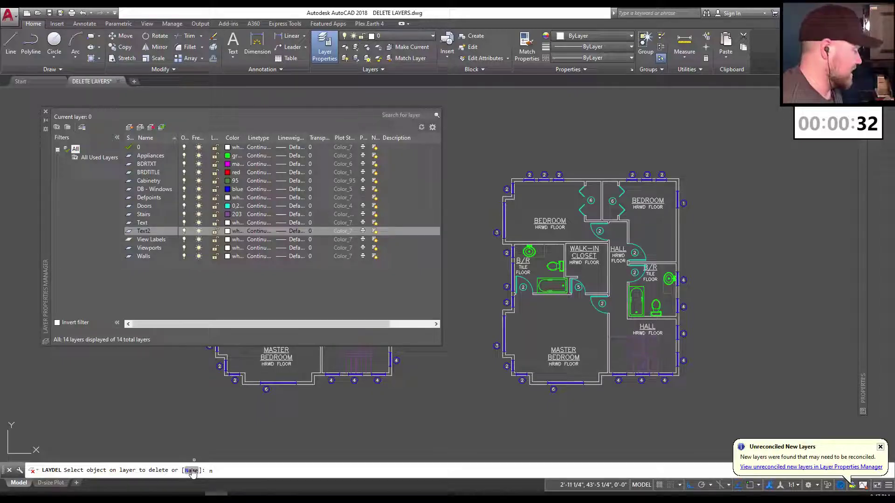
key(Return)
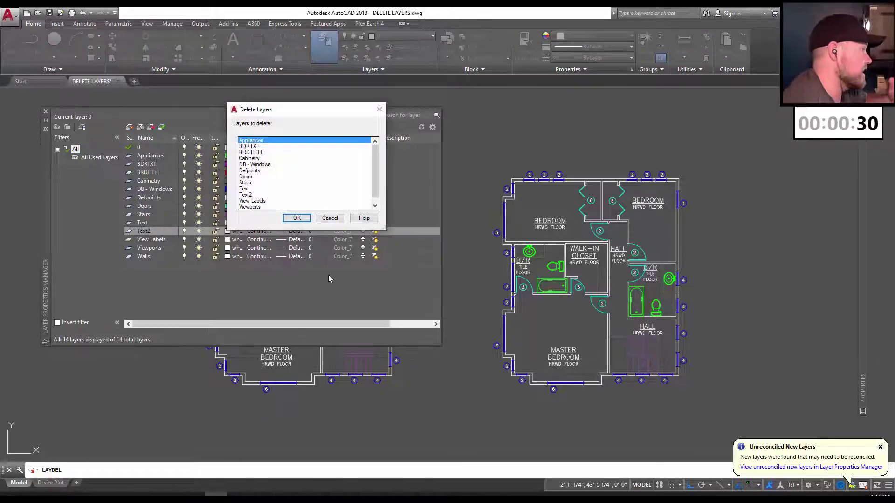
Pick only Text2 in Delete Layers and permanently delete it, leaving 13 layers.
drag(383, 231, 407, 251)
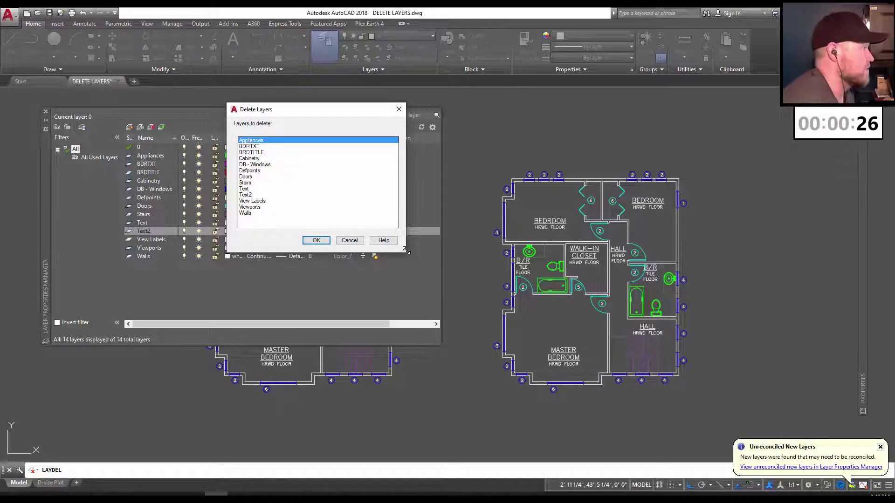
click(252, 195)
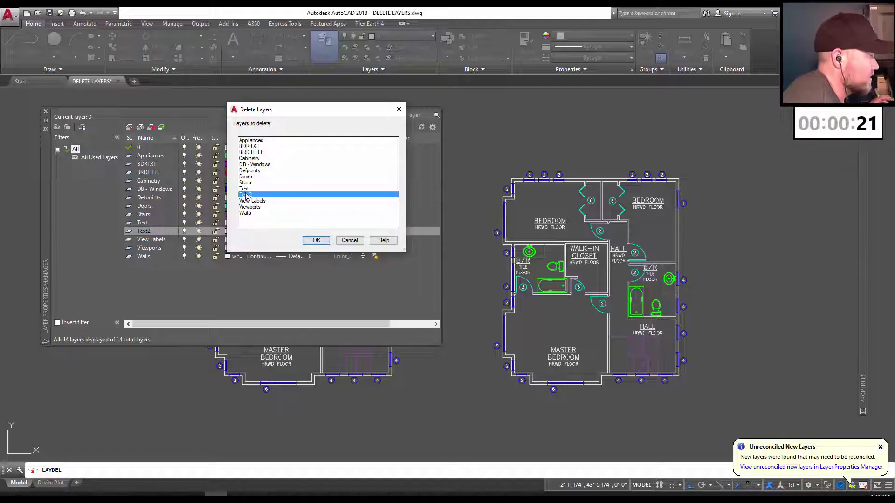
ctrl+click(249, 189)
ctrl+click(249, 183)
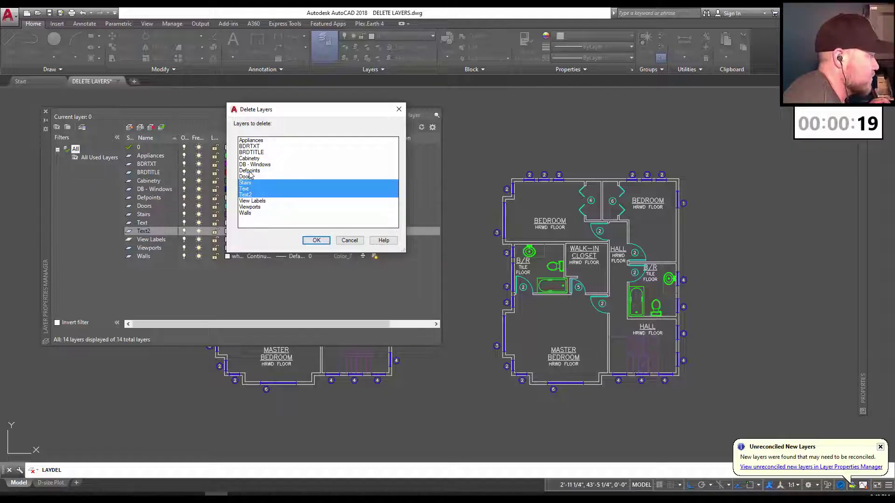
ctrl+click(249, 171)
click(249, 195)
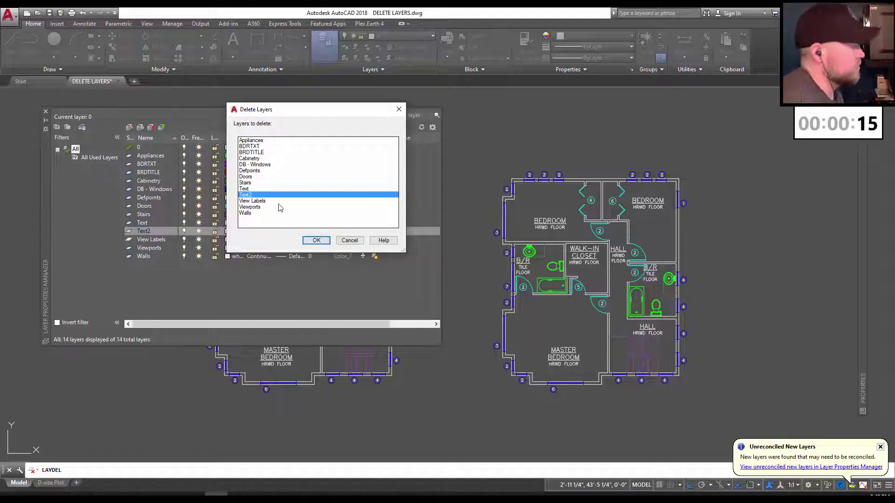
click(315, 240)
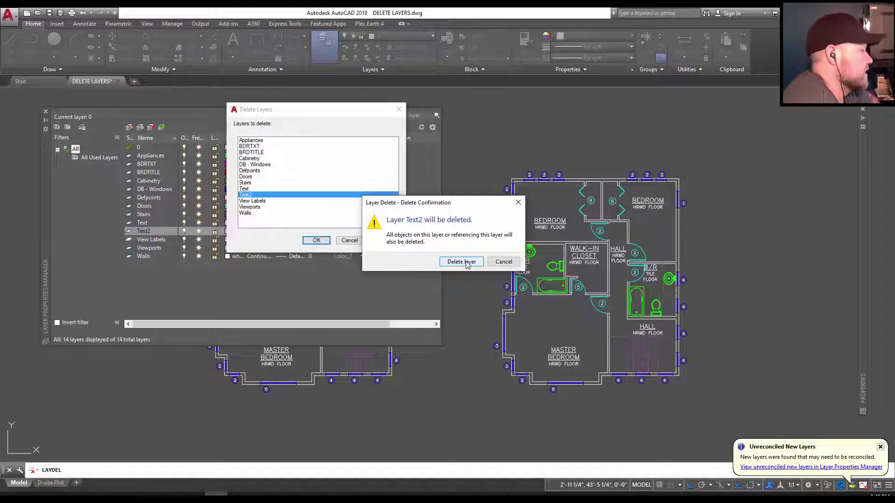
click(460, 262)
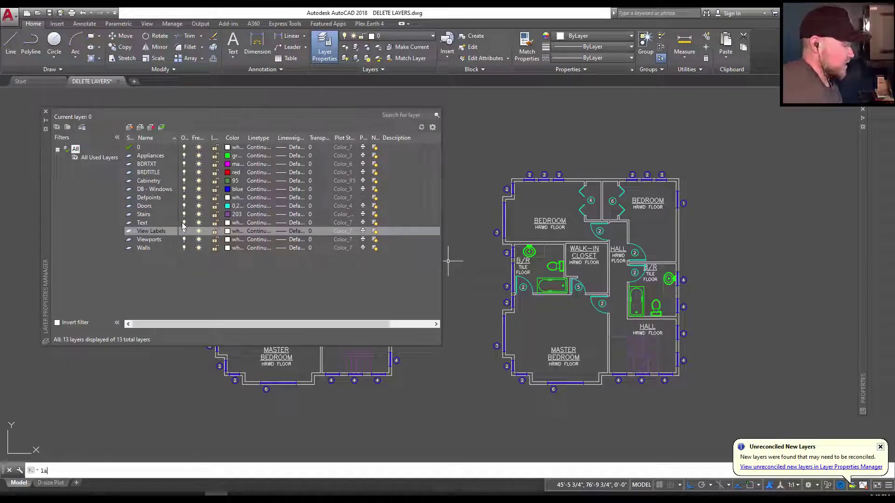
Start the layer-delete command again with the Name option.
text(del)
key(Return)
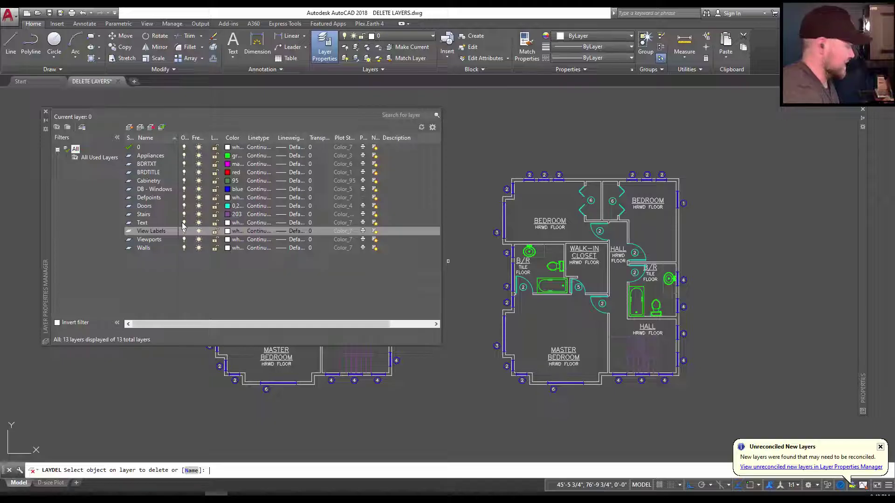
text(n)
key(Return)
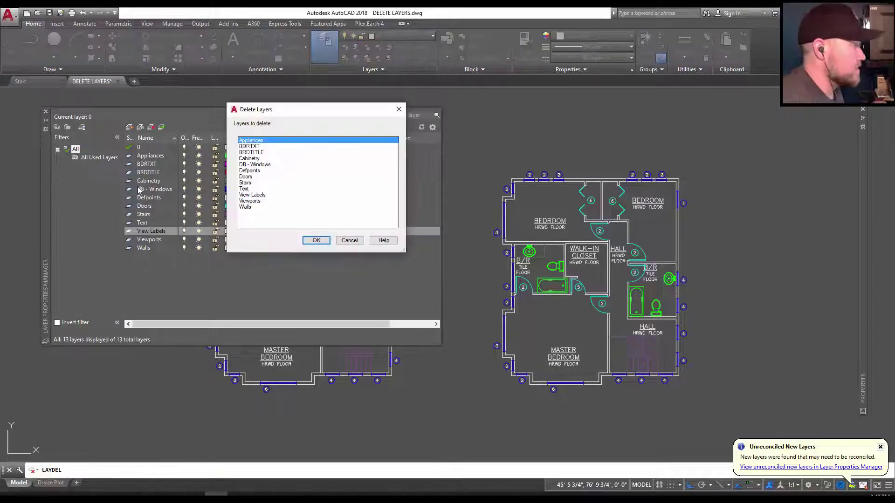
Force-delete the Cabinetry and Text layers, stripping room labels and cabinets, leaving 11 layers.
click(253, 188)
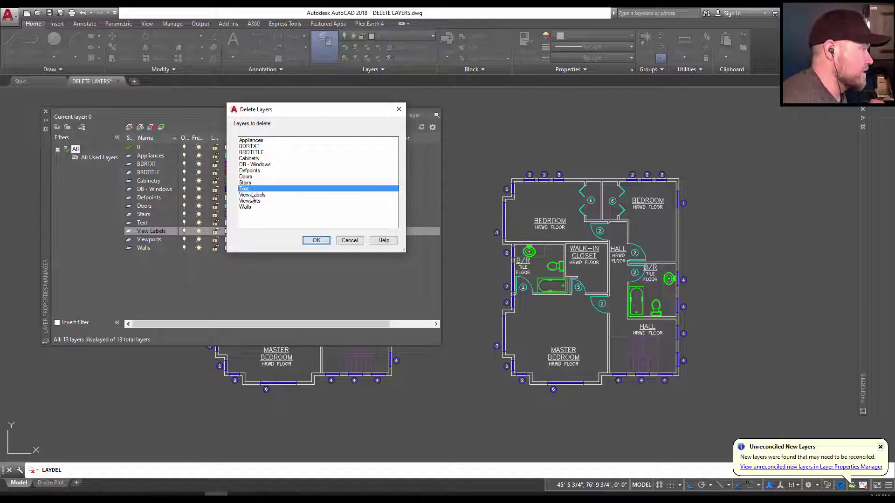
click(254, 159)
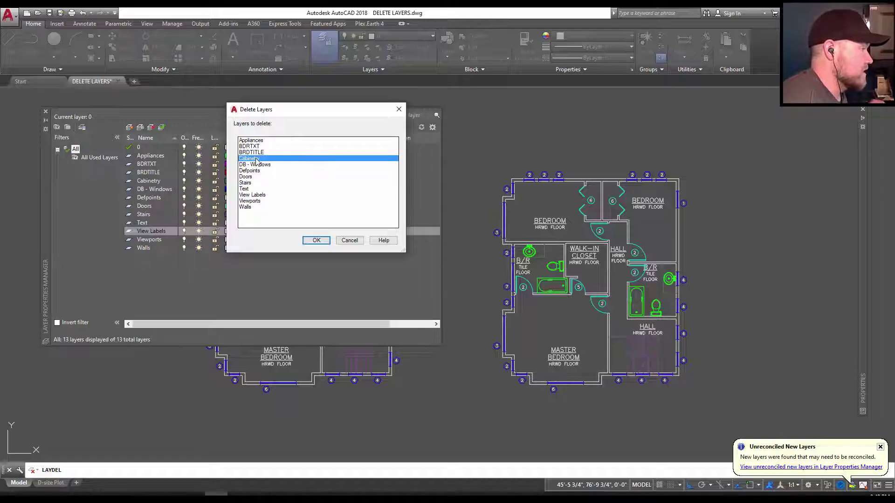
ctrl+click(244, 189)
click(317, 240)
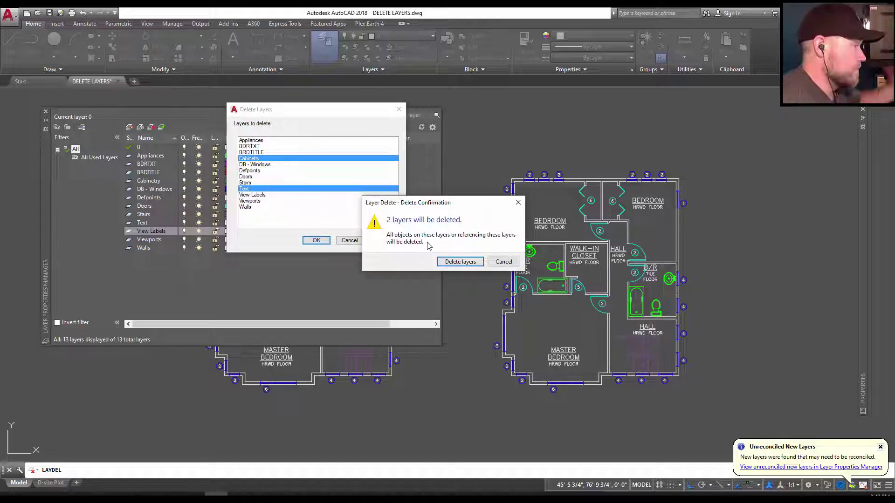
click(460, 262)
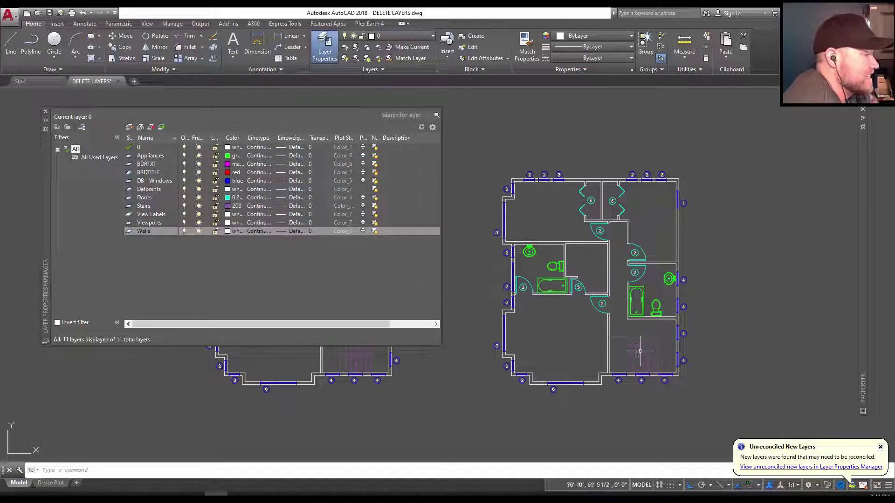
Zoom out and pan so both label-free floor plans show side by side.
scroll(590, 192, down, 5)
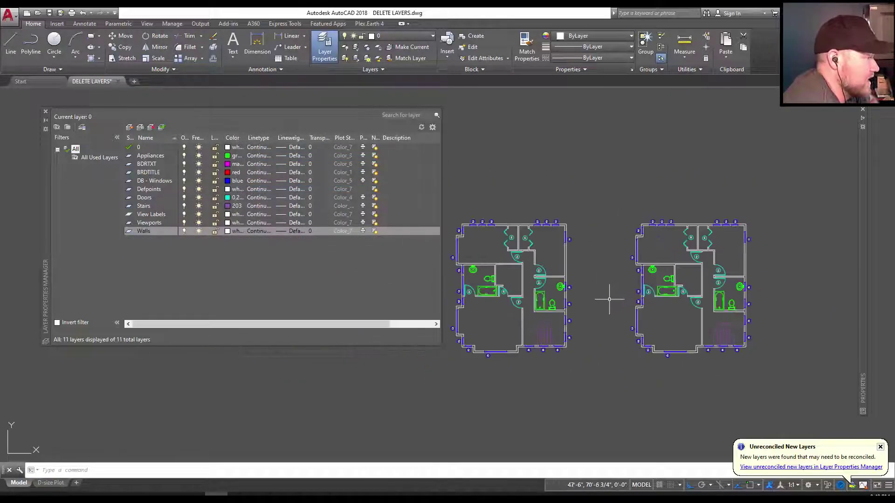
mouse_move(609, 297)
middle_down()
mouse_move(621, 306)
mouse_move(617, 297)
middle_up()
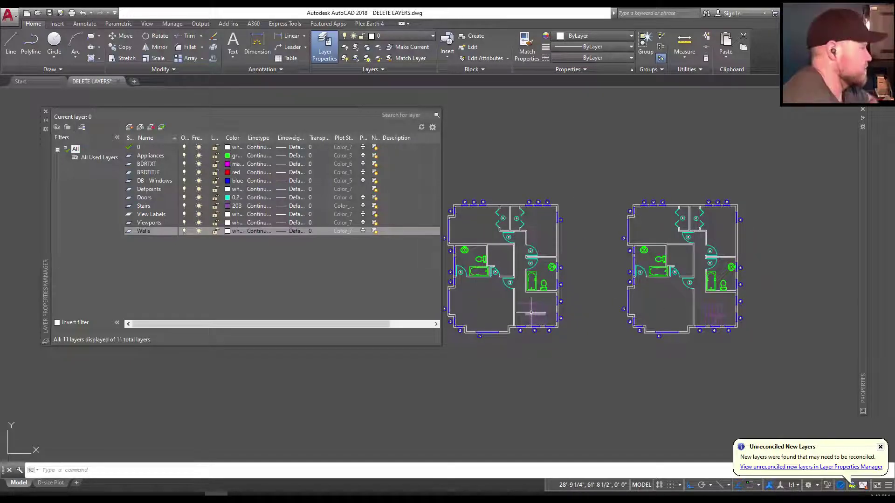